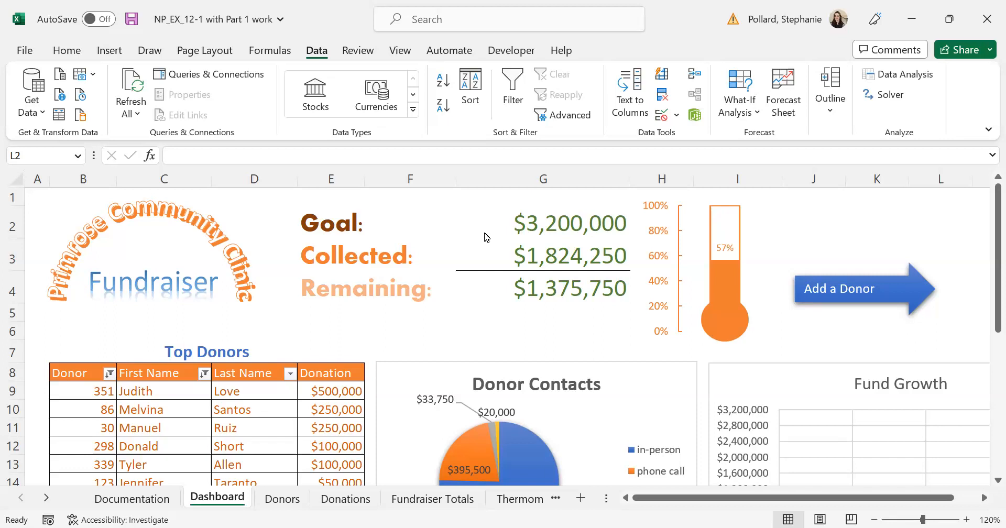
Protect the Dashboard sheet without a password, allowing only the selection of locked and unlocked cells
click(358, 51)
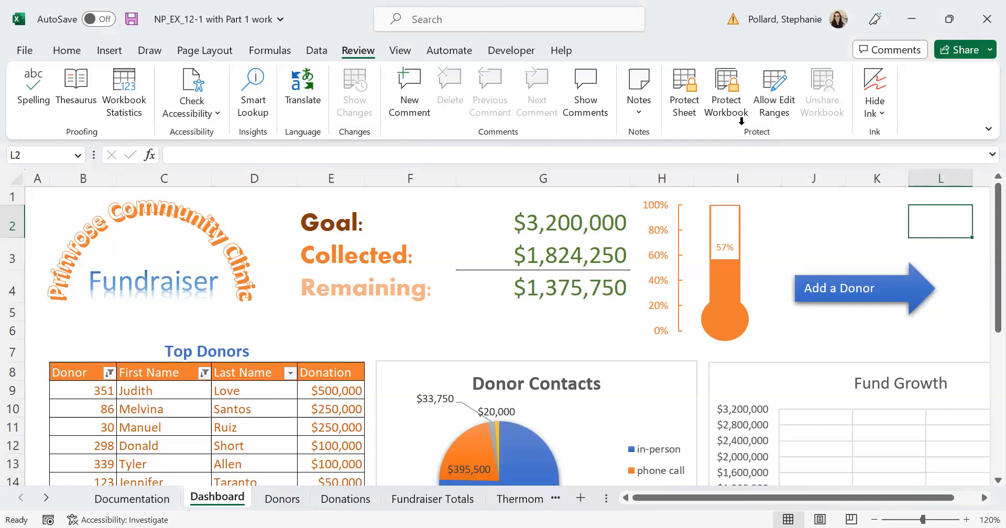
click(686, 102)
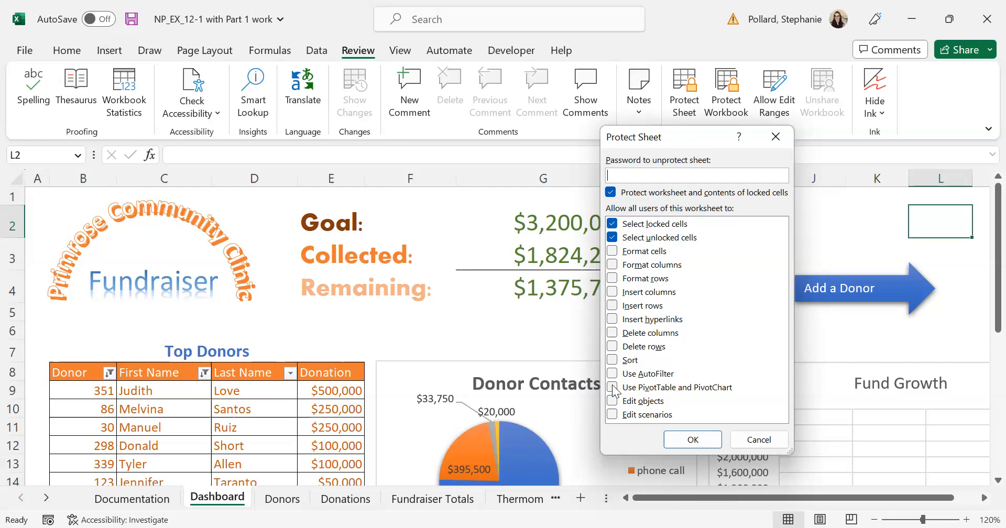
click(674, 439)
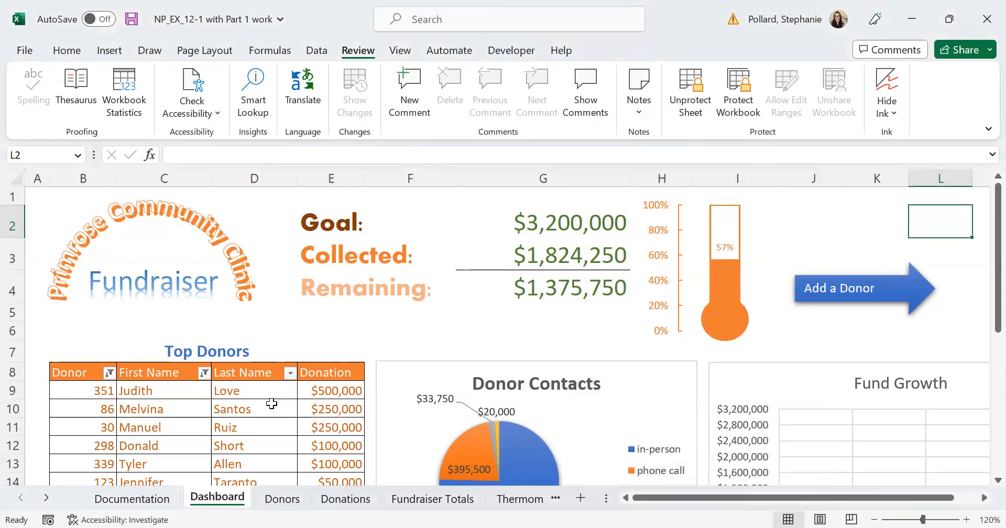
Test the Dashboard sheet's protection by trying to enter "a" in empty cell K2
click(343, 331)
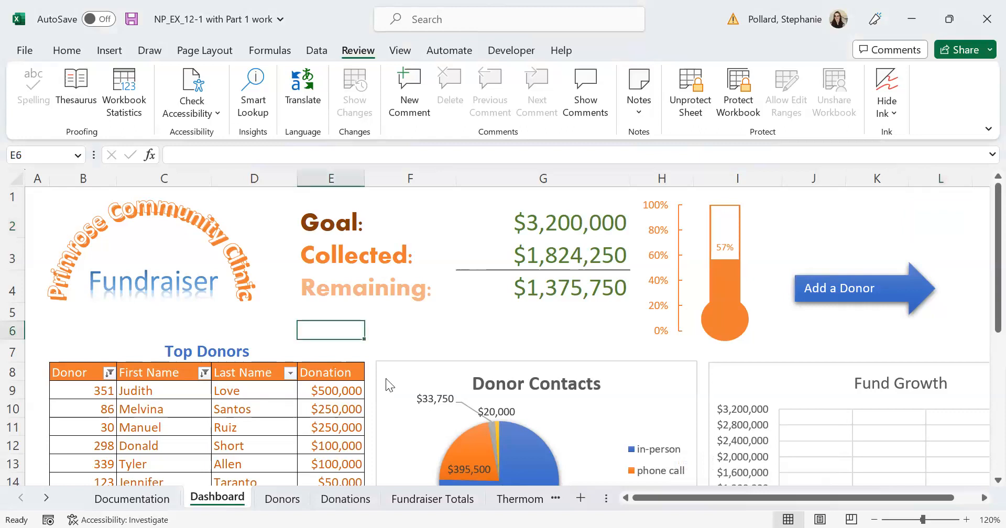
click(888, 233)
key(a)
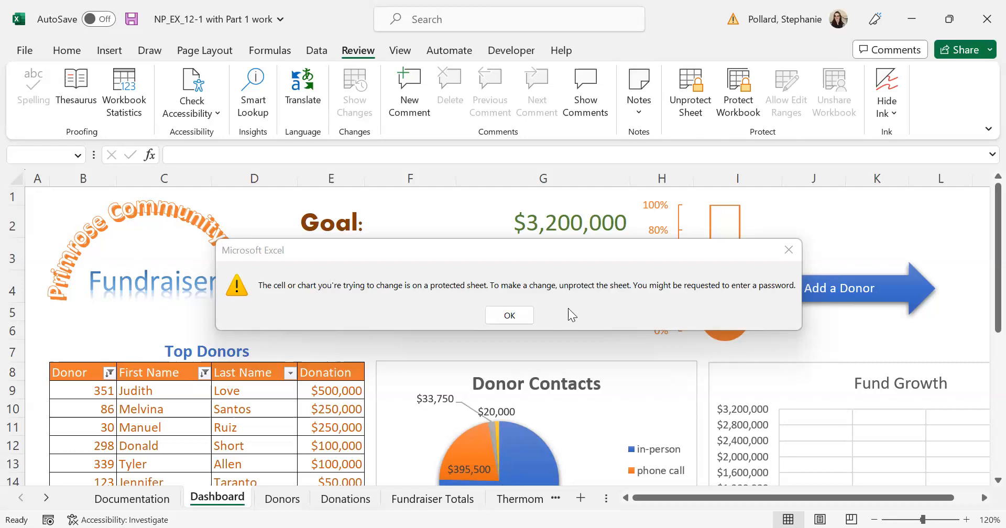
click(525, 320)
click(878, 221)
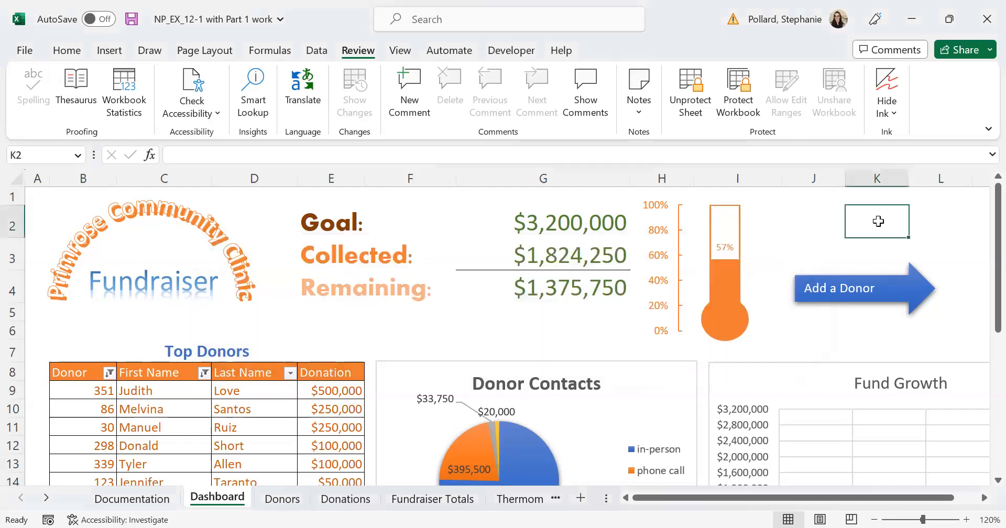
Compare the protection status of the Donors and Dashboard sheets, and remove the Dashboard's sheet protection
click(279, 504)
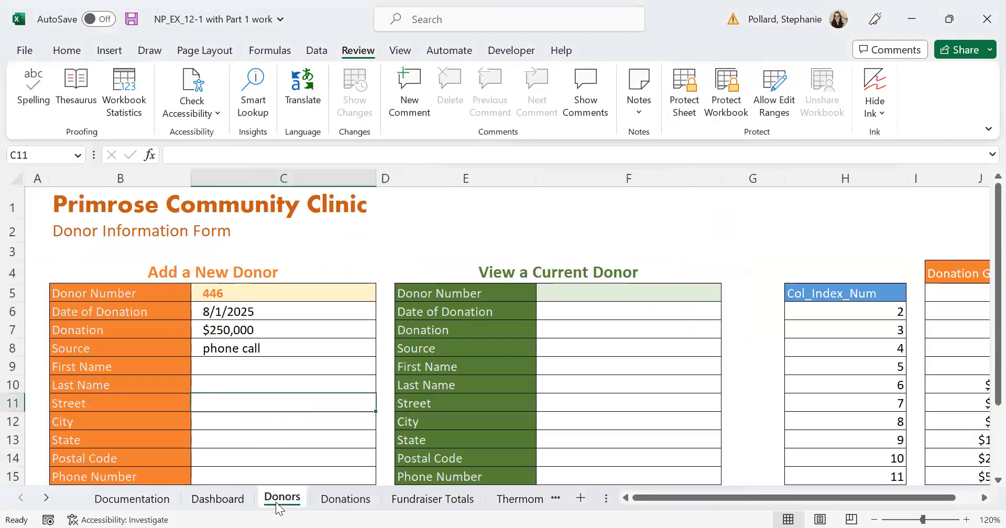
click(229, 505)
click(340, 504)
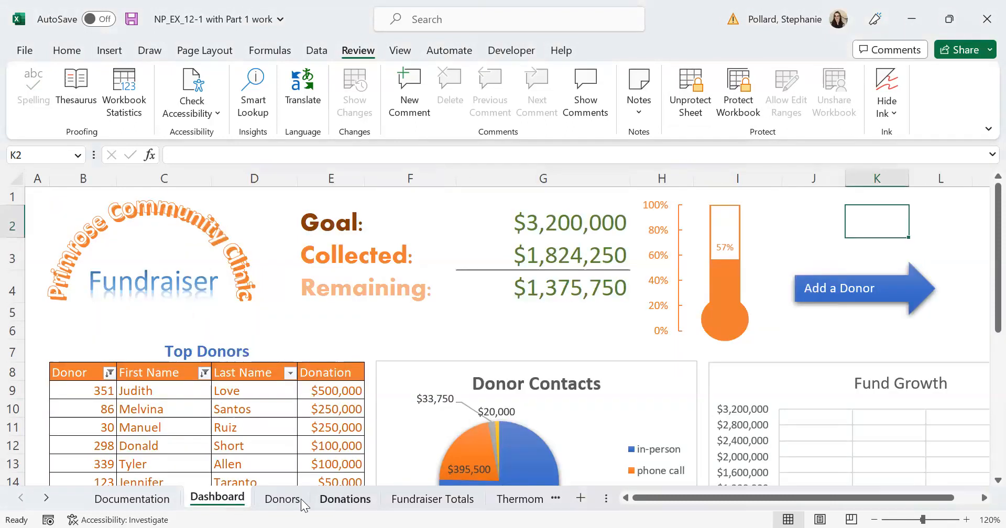
click(283, 501)
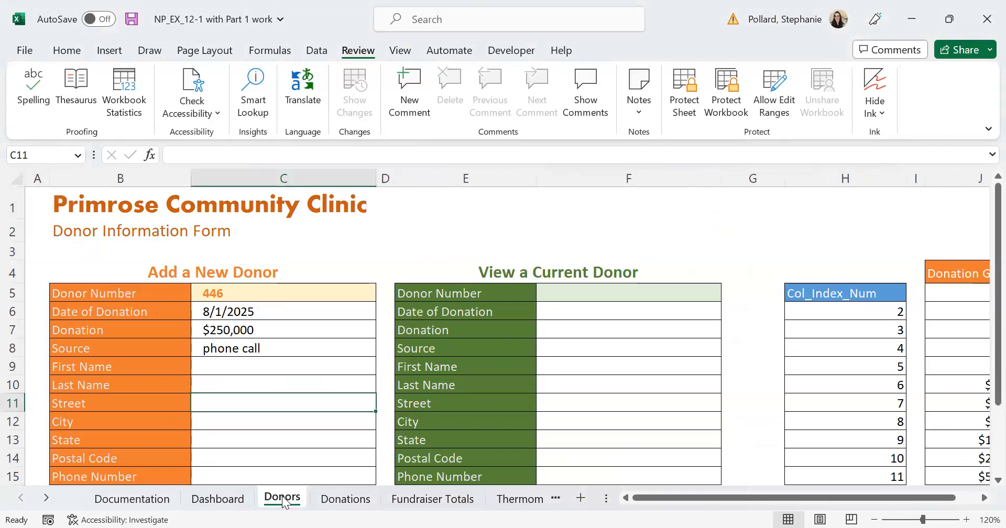
click(225, 500)
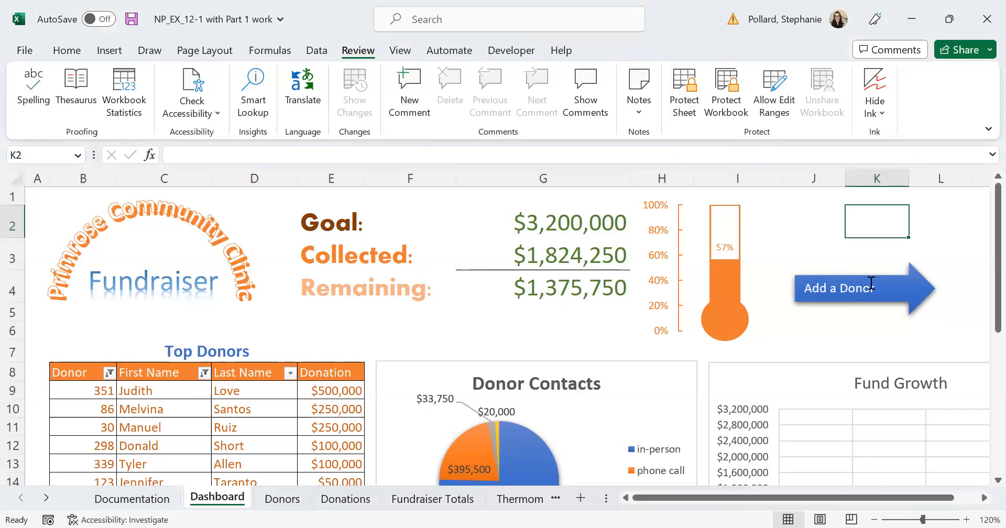
Test editing on the unprotected Dashboard by entering "h" in cell K2 and clearing it again
text(h)
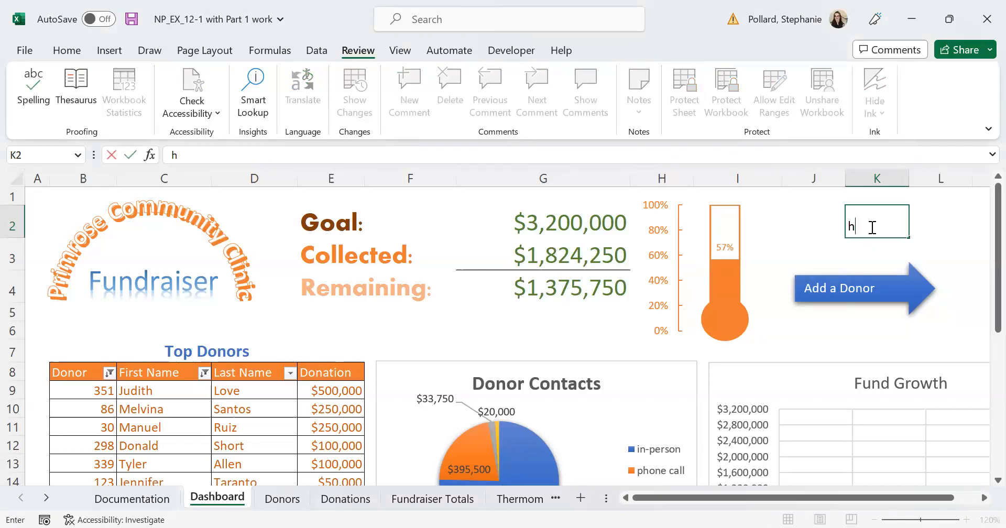
key(Return)
click(870, 226)
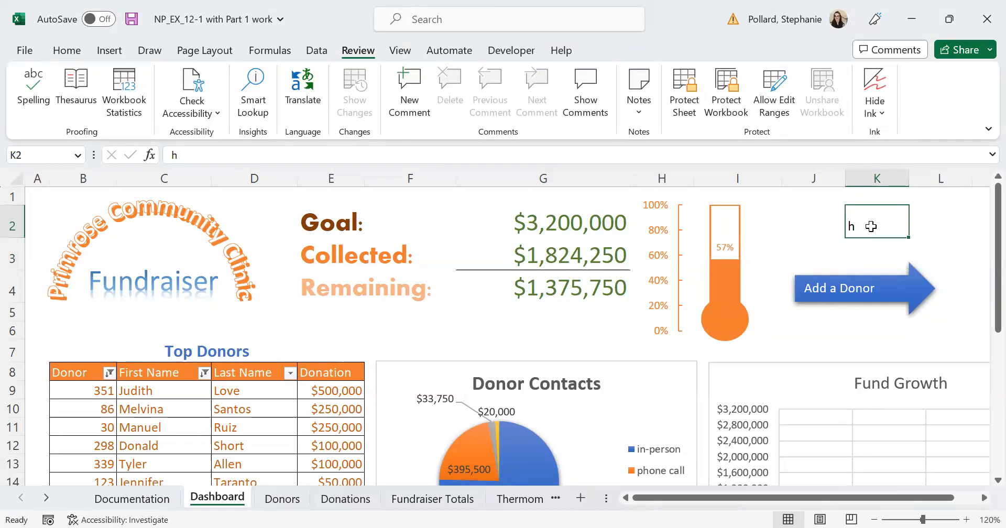
key(BackSpace)
key(Return)
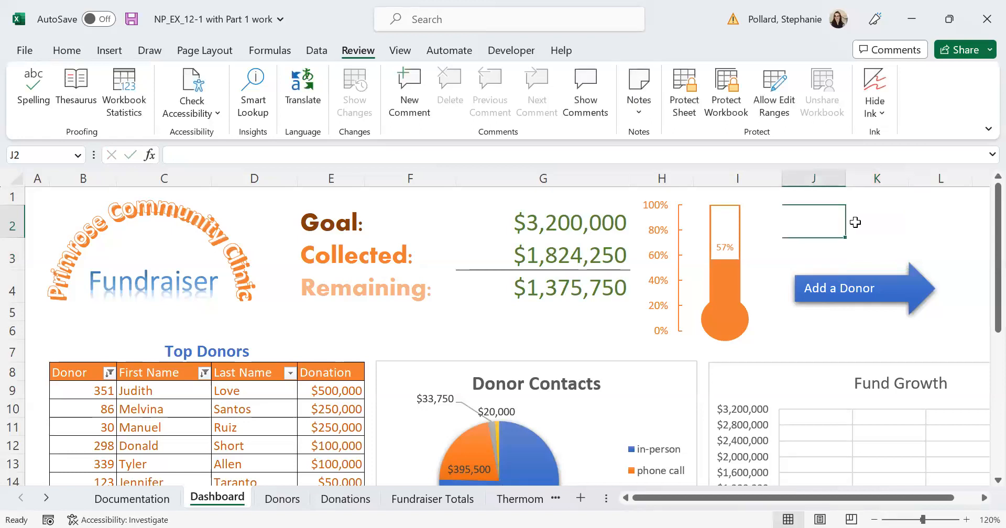
click(855, 223)
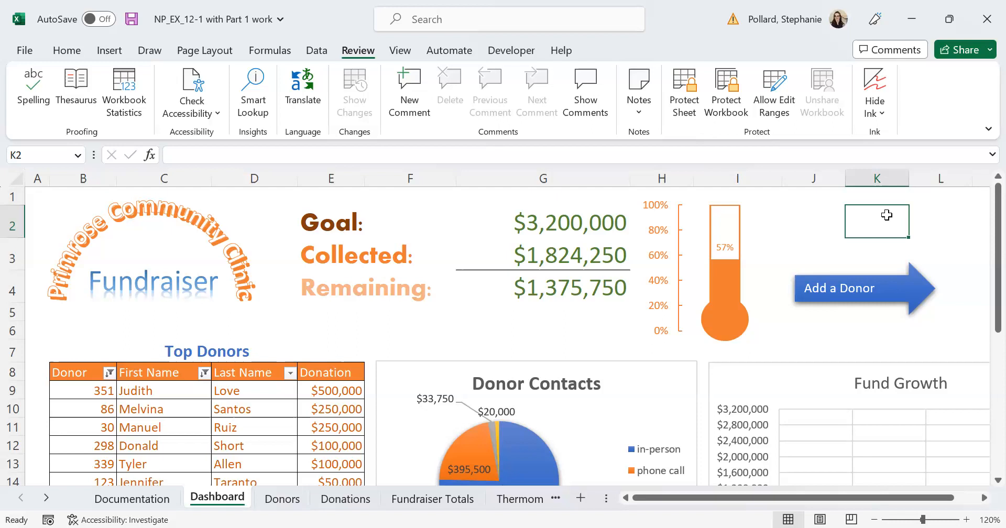
Protect the workbook's structure without setting a password
click(726, 95)
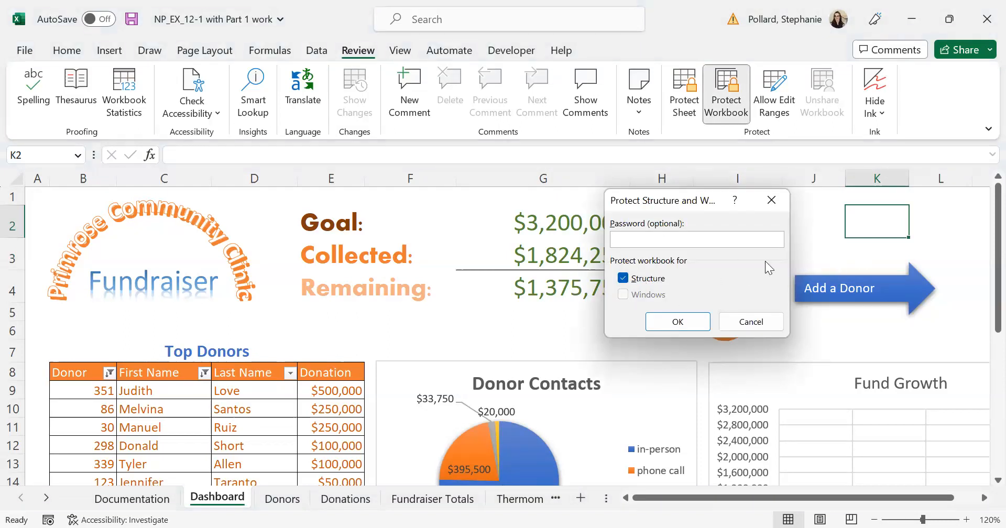
click(678, 322)
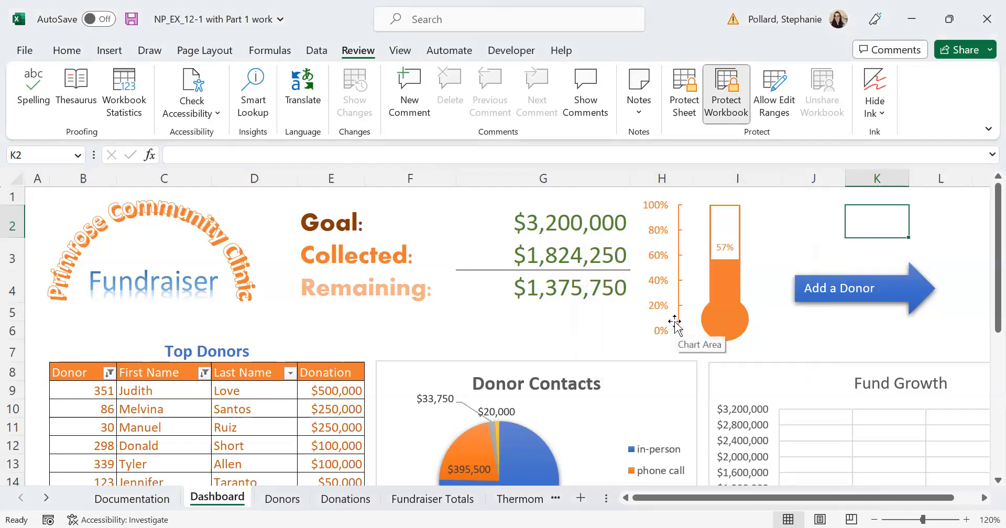
Test cell editing under workbook protection by entering "j" in Dashboard cell G6 and deleting it
click(506, 333)
text(j)
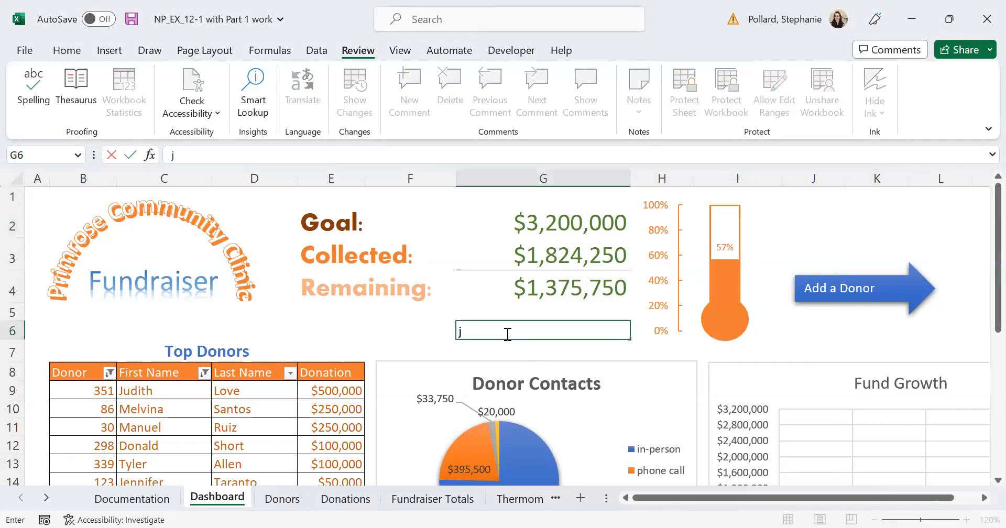
key(Return)
click(506, 334)
key(BackSpace)
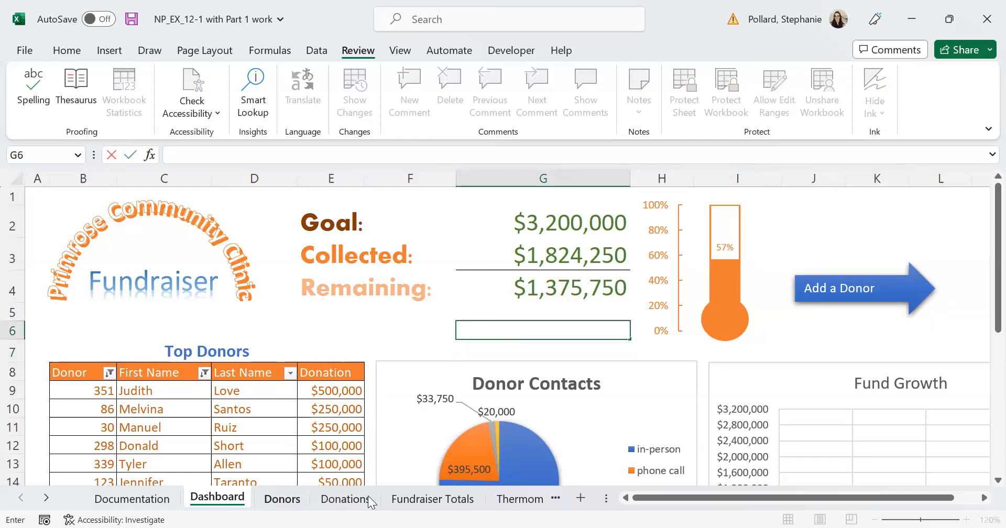
key(Escape)
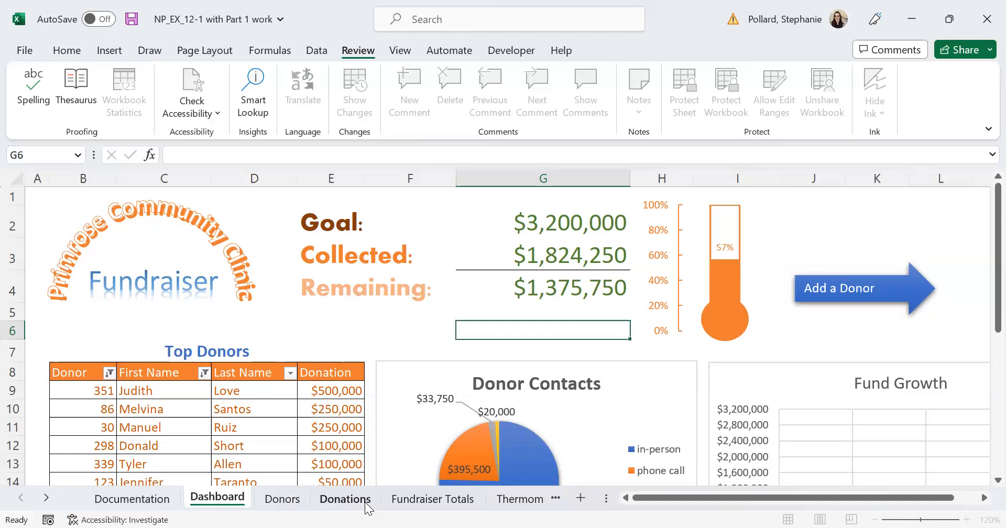
Check which sheet management commands are available for the Donations sheet while the workbook is protected
click(366, 504)
right_click(366, 504)
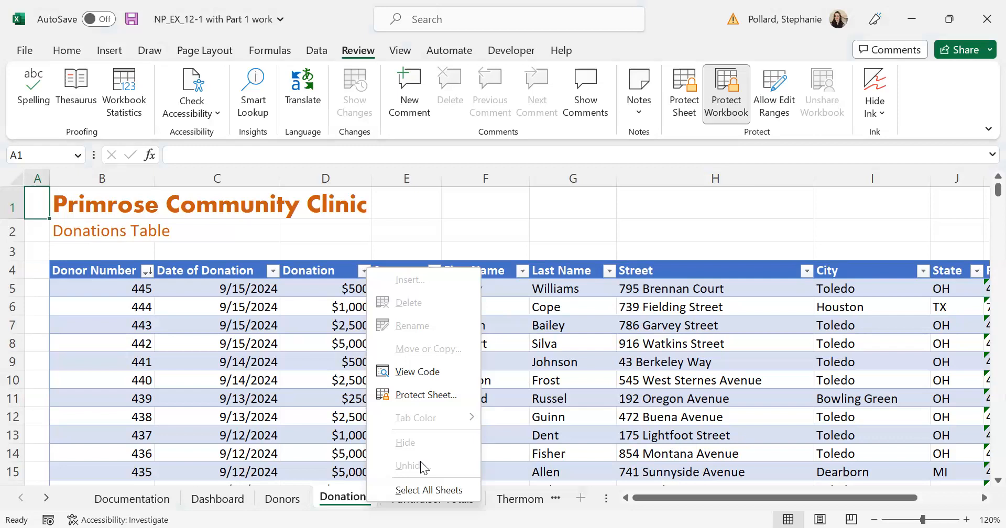
click(682, 271)
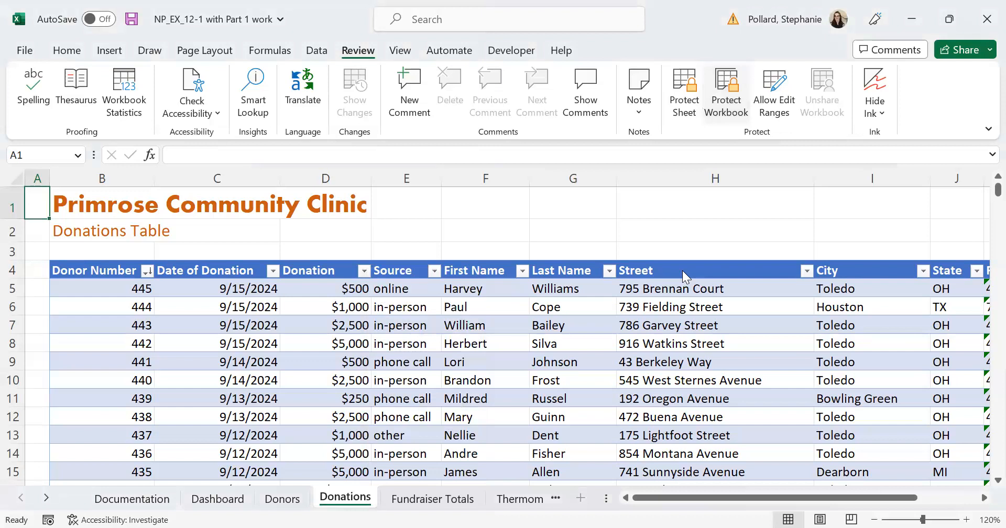
Remove the workbook's structure protection and check the sheet management commands available for the Donations sheet
click(726, 99)
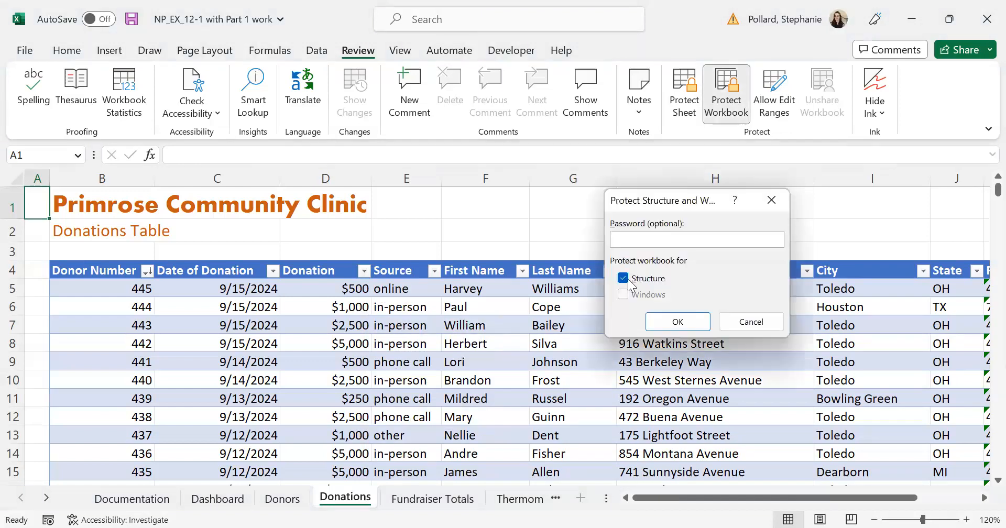
click(626, 279)
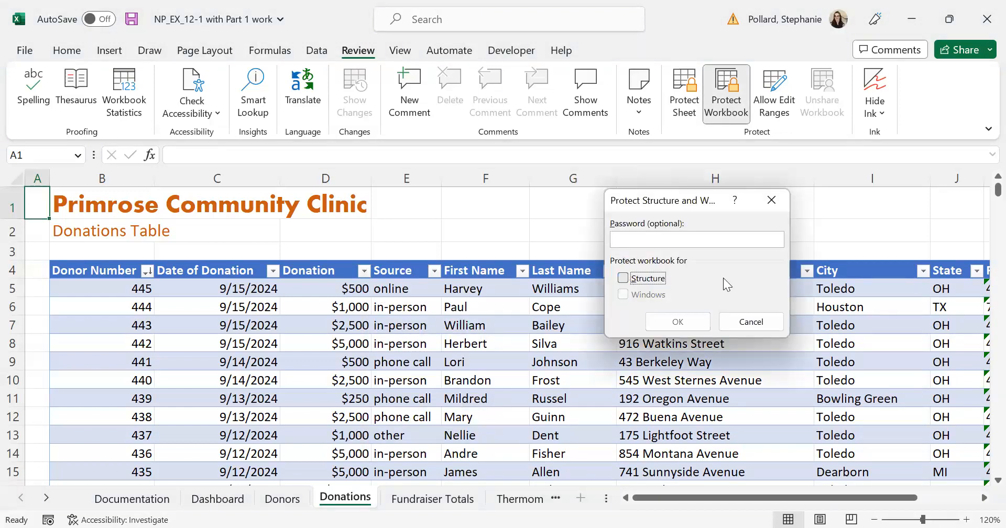
click(760, 324)
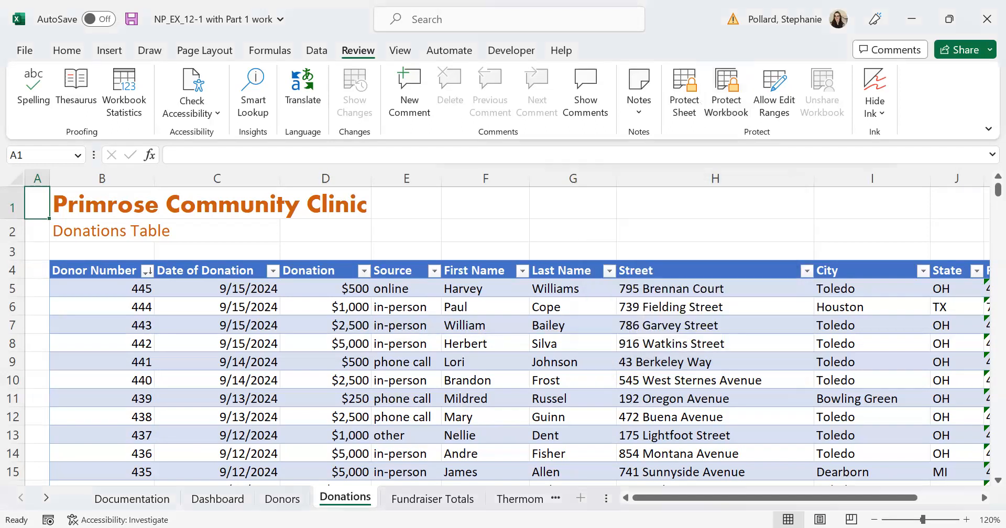
right_click(346, 500)
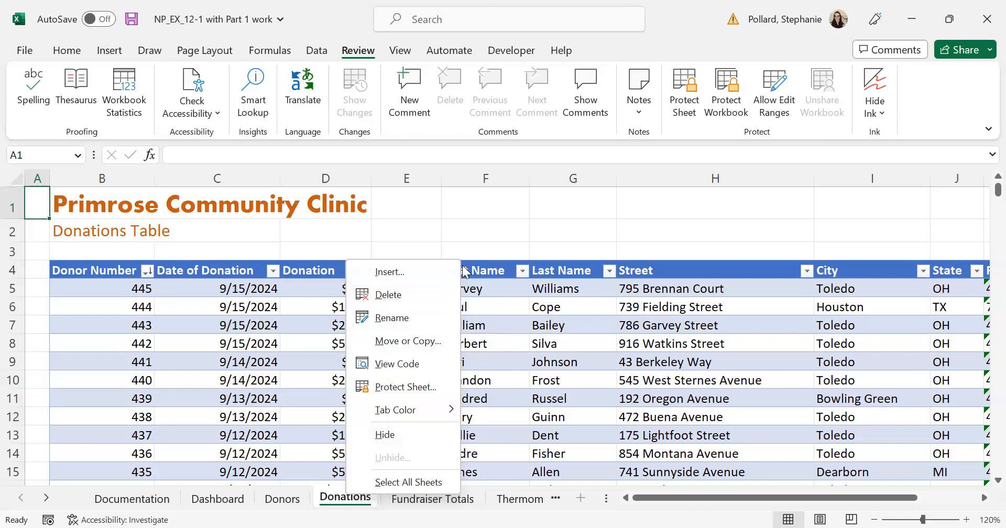
click(558, 284)
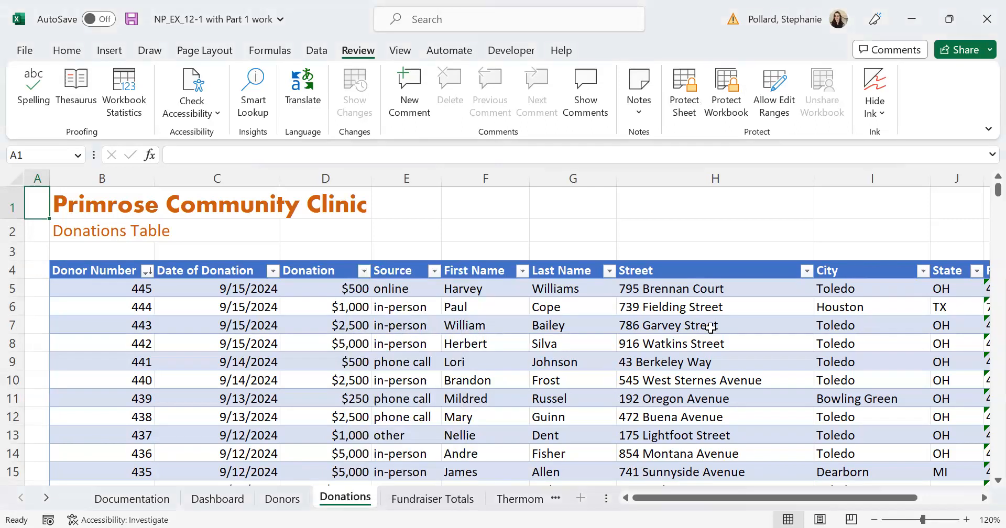
Protect the workbook's structure again without a password and recheck the Donations sheet's available commands
drag(710, 328, 711, 211)
click(711, 211)
click(726, 94)
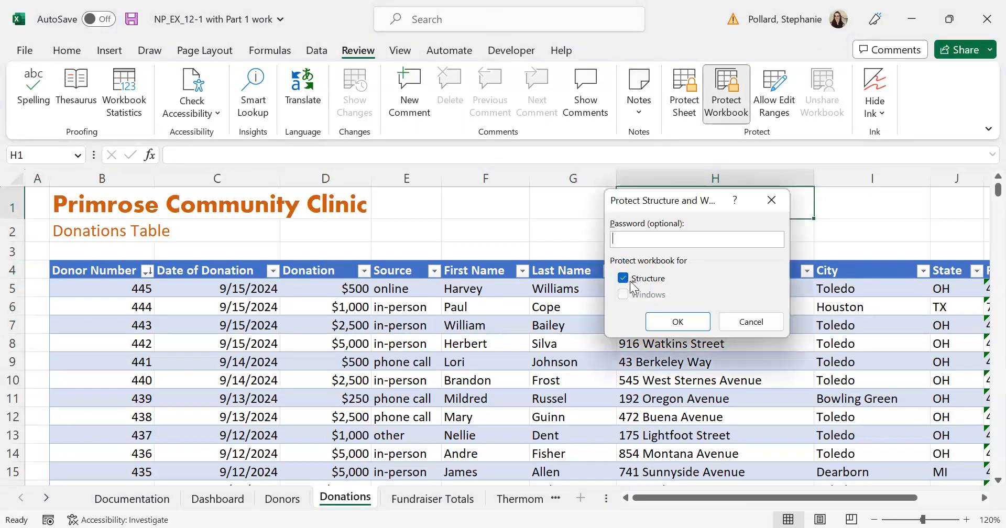
click(674, 329)
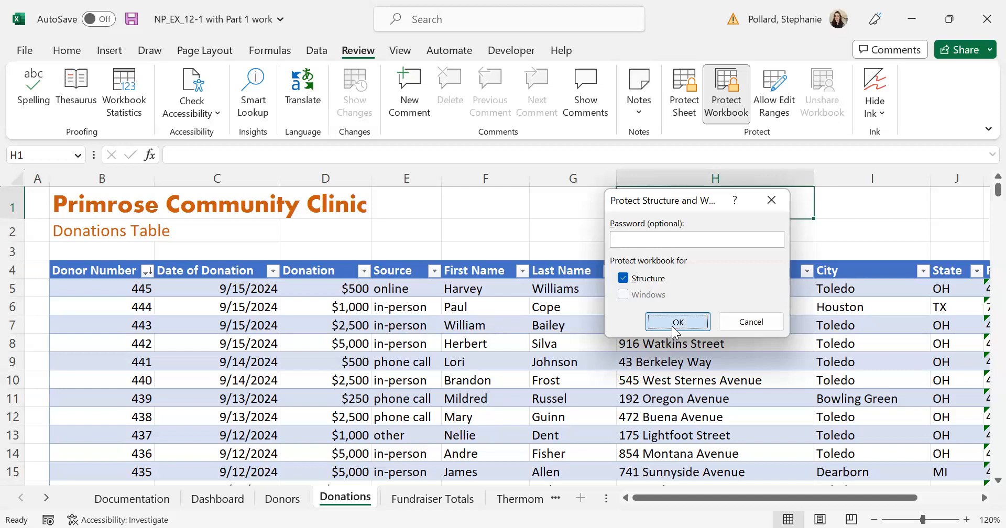
right_click(361, 504)
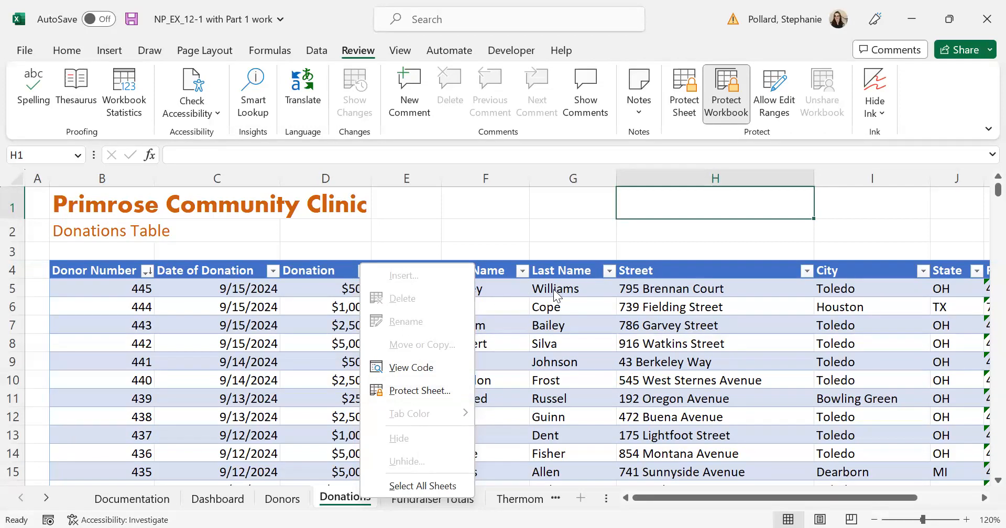
click(581, 252)
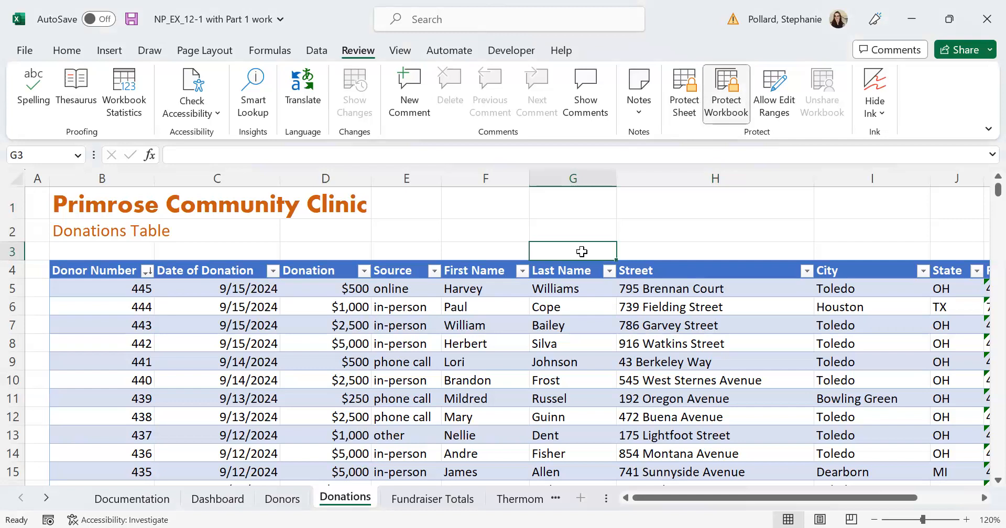
Turn off the workbook's structure protection once more and review the Donations sheet's management commands
key(alt+r)
key(p)
key(w)
click(623, 281)
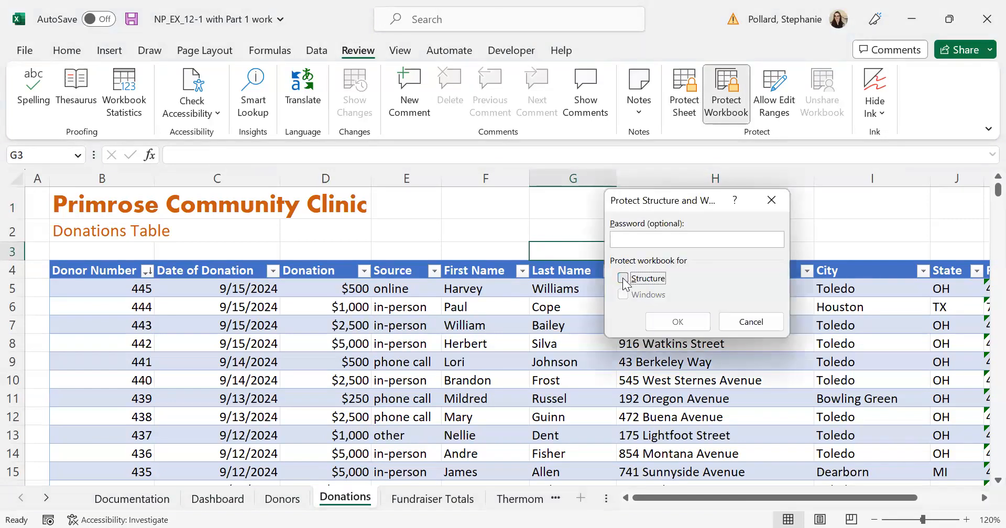
click(772, 326)
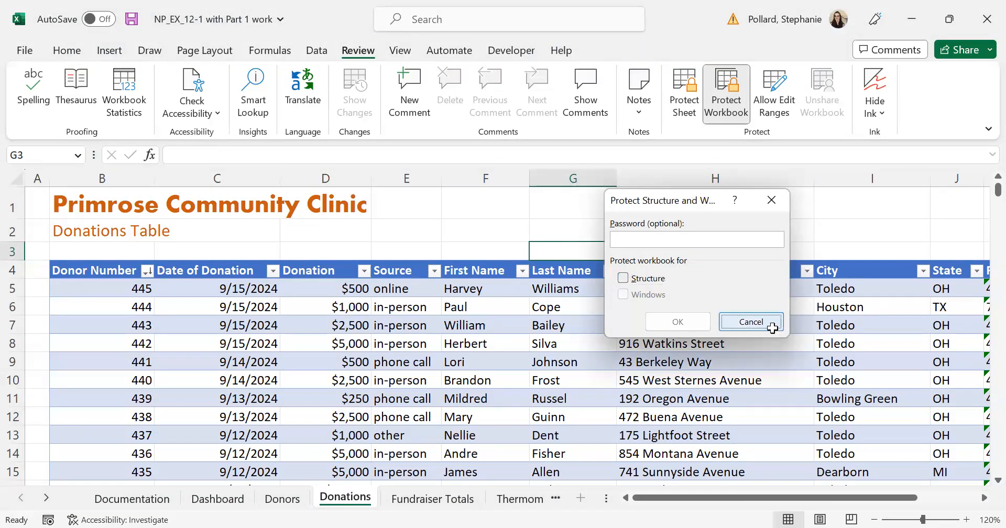
right_click(350, 501)
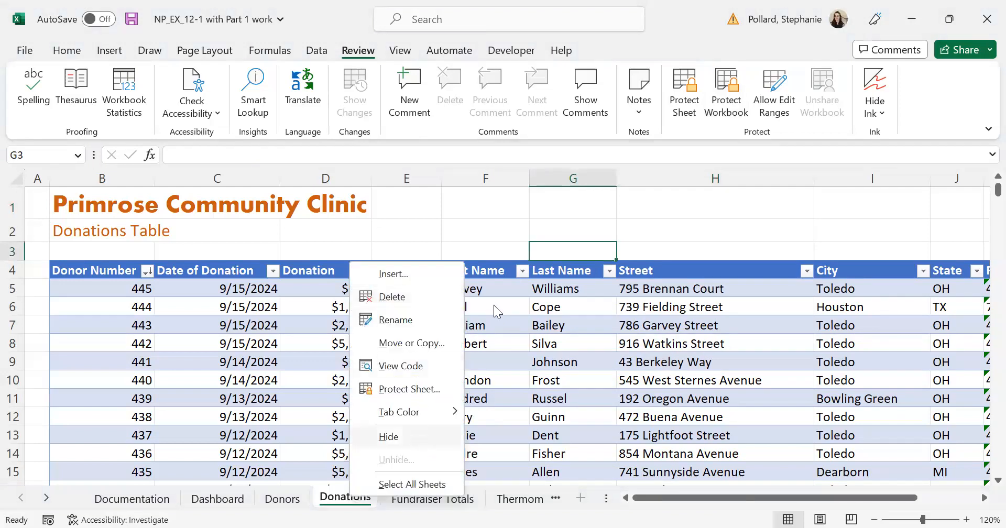
key(Escape)
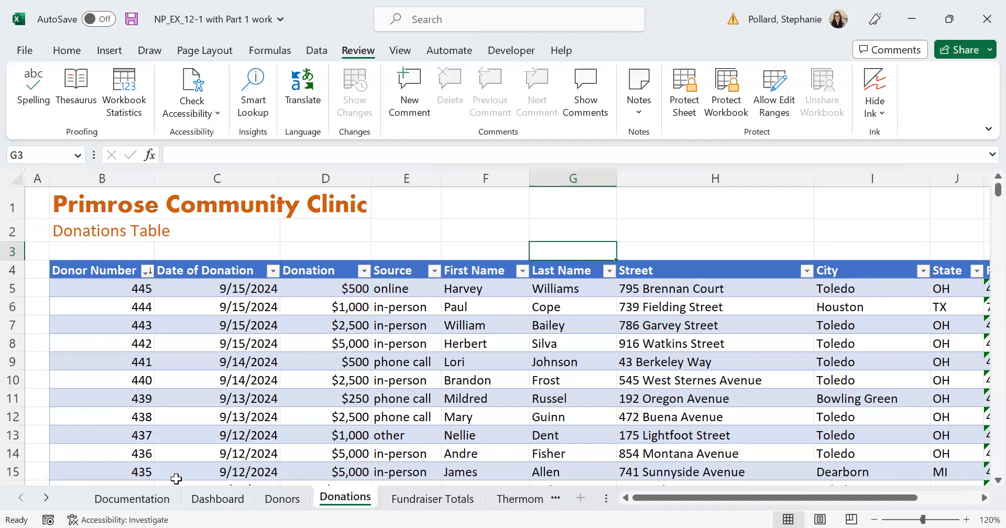
Switch to the Donors worksheet
click(282, 504)
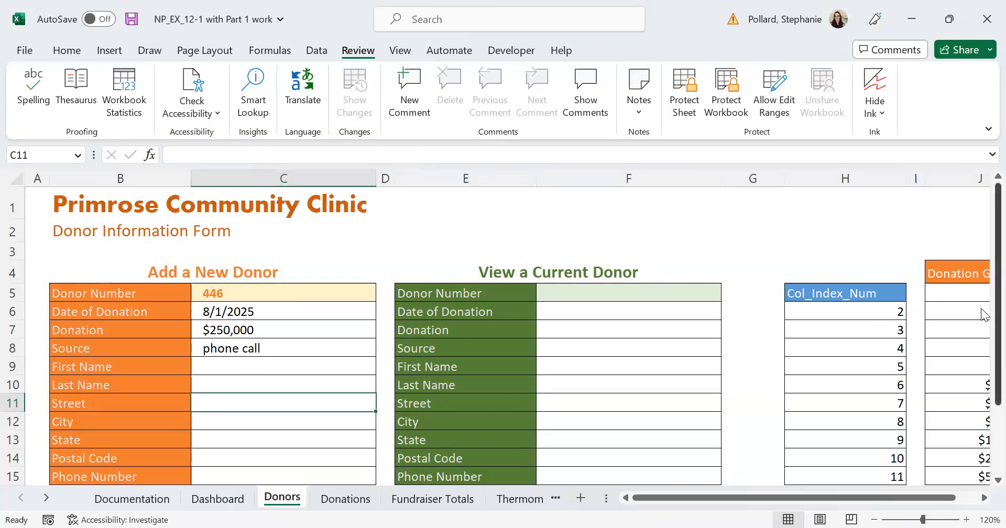
Enter a comma as the new donor's Date of Donation in C6 and accept the entry despite the date validation
scroll(984, 314, down, 1)
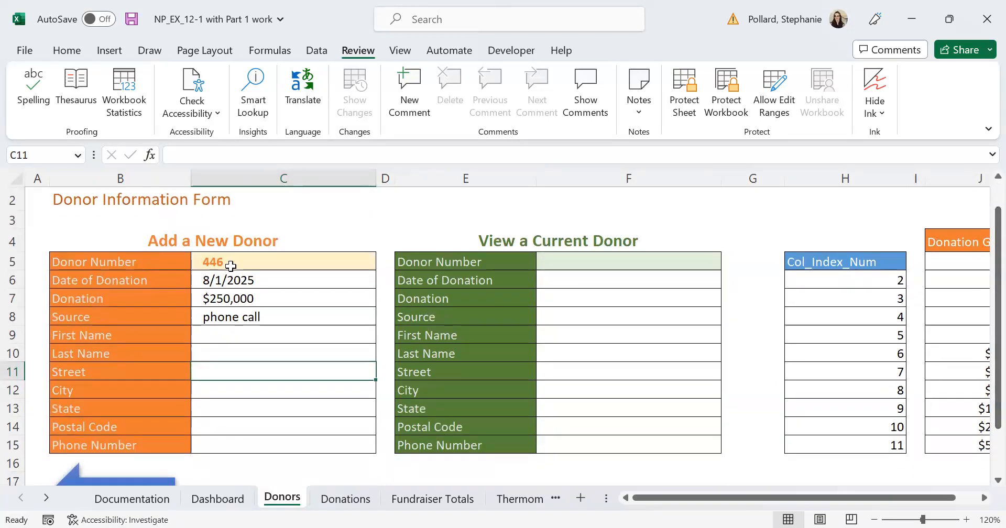
drag(234, 284, 246, 440)
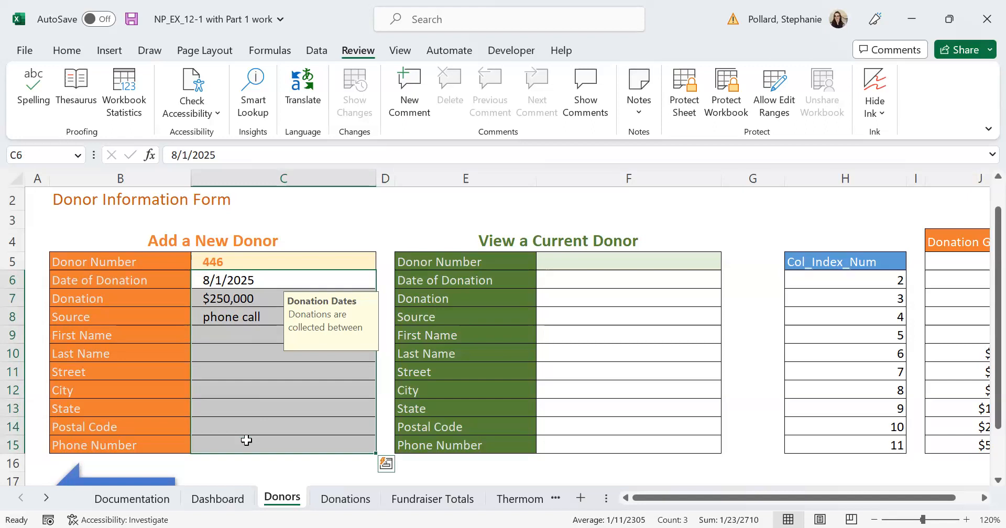
text(,)
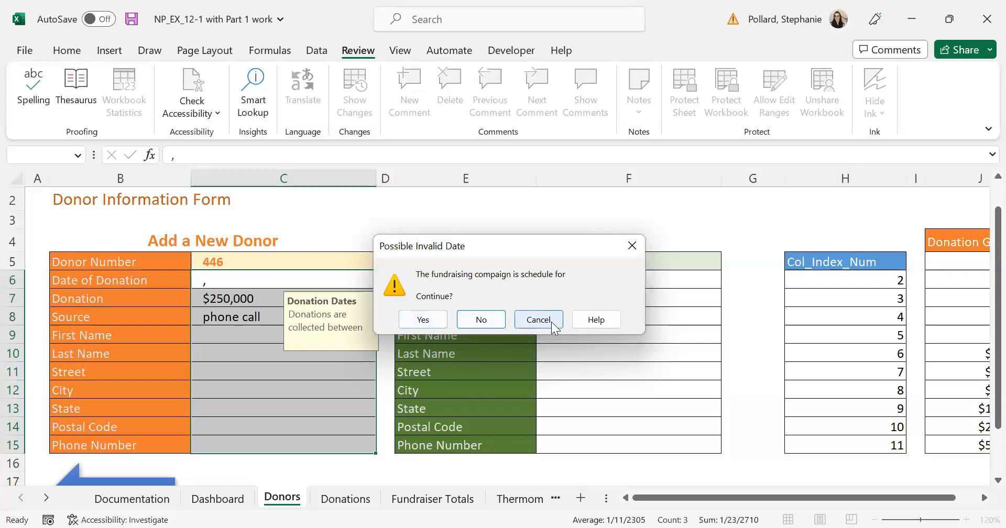
click(440, 322)
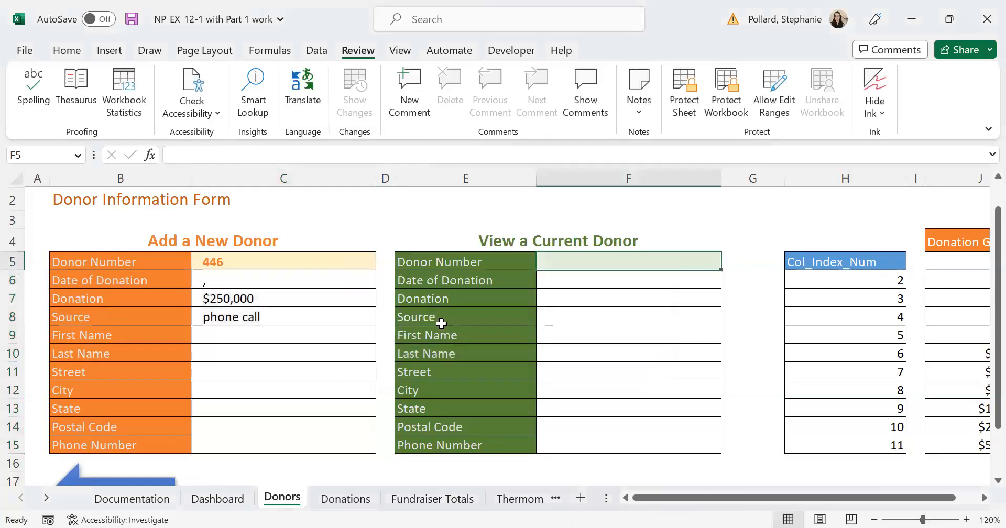
click(313, 295)
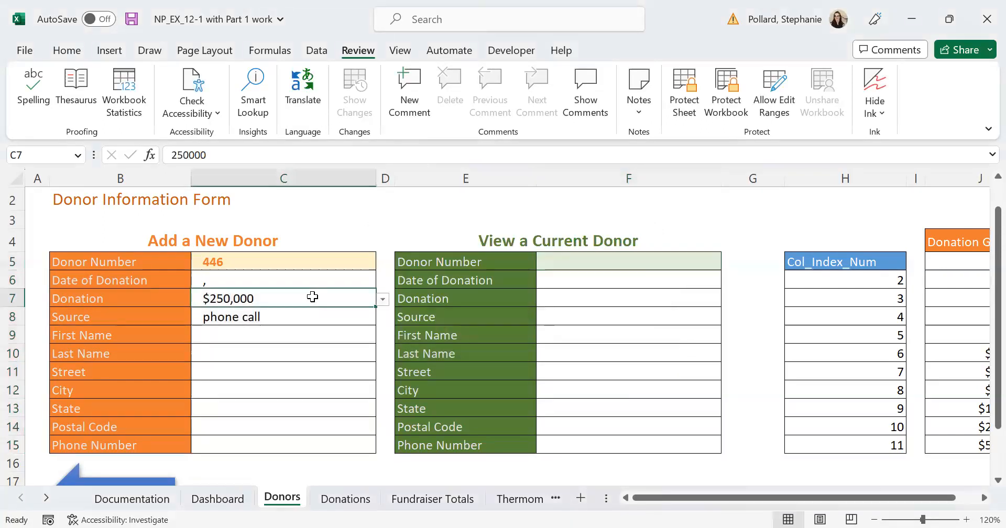
Unlock the input cells C6:C15 and F5 on the Donors sheet through their cell protection format
click(287, 273)
drag(280, 323, 278, 440)
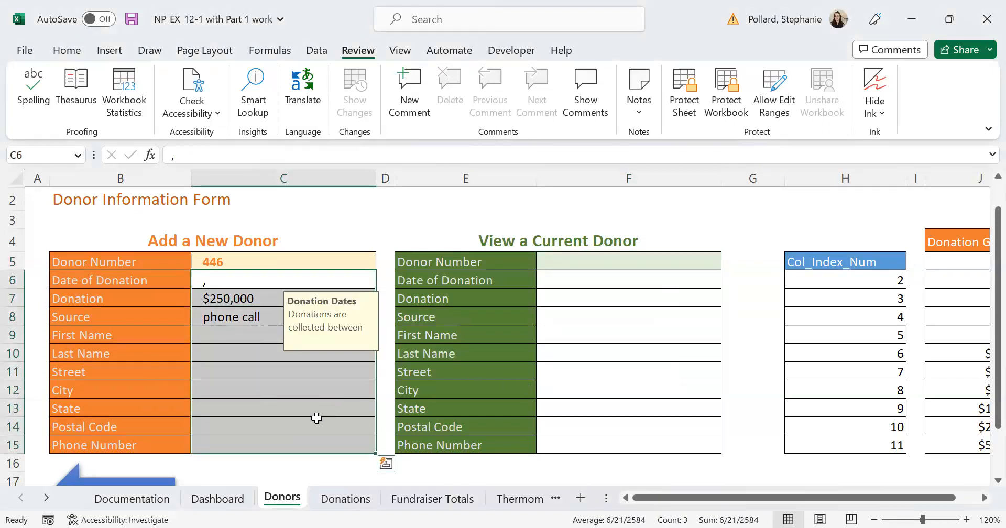
click(590, 264)
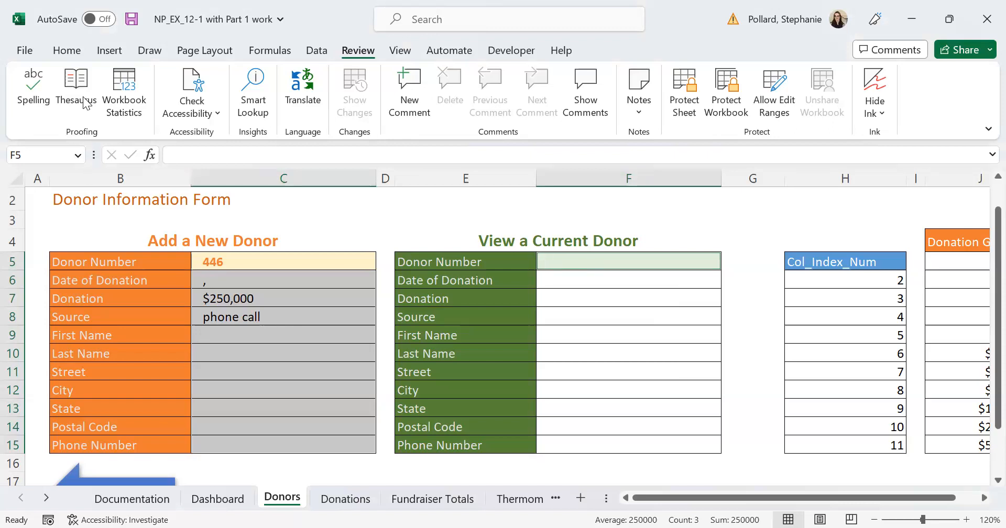
click(72, 52)
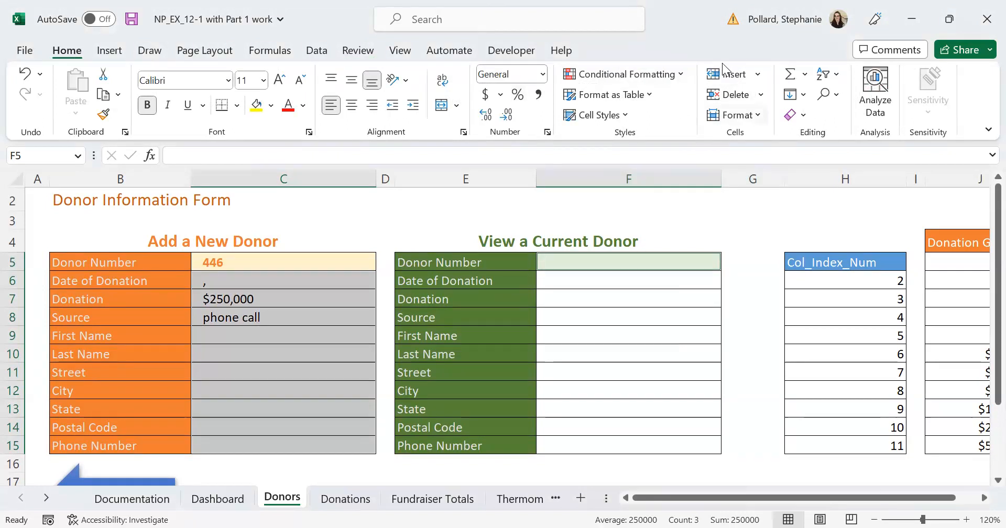
click(736, 115)
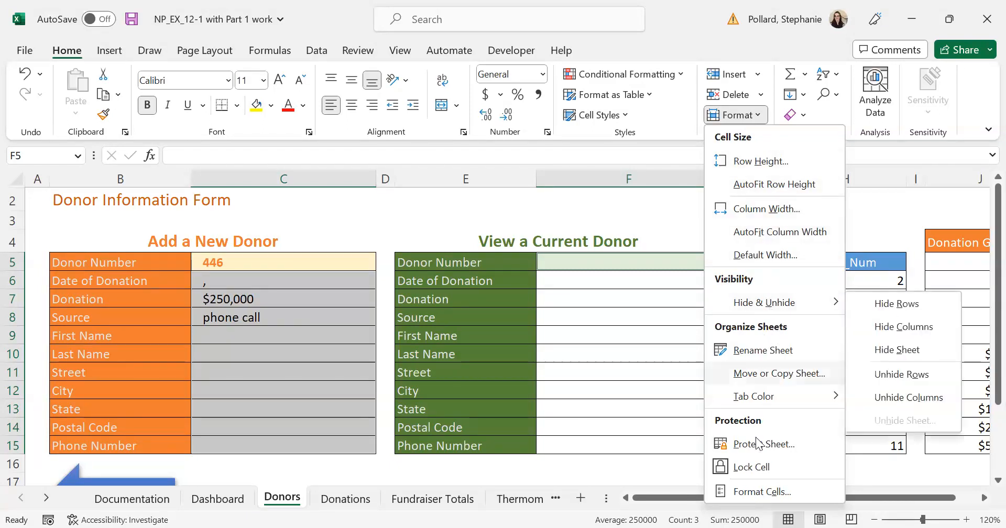
click(768, 492)
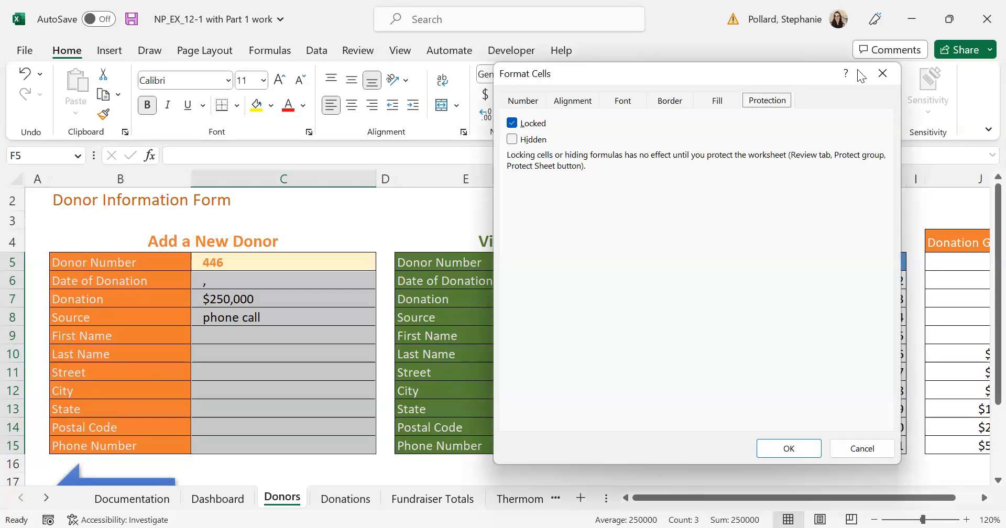
drag(742, 67, 857, 69)
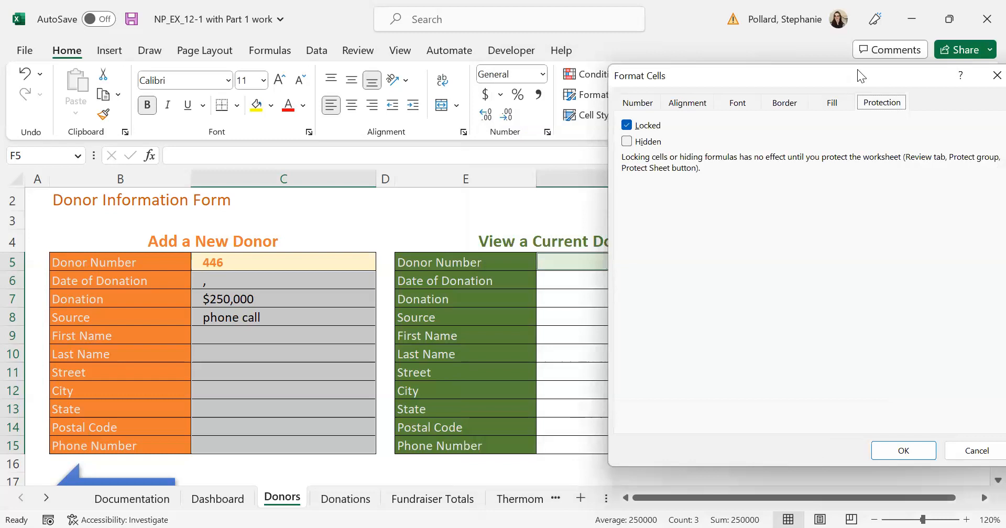
key(alt+l)
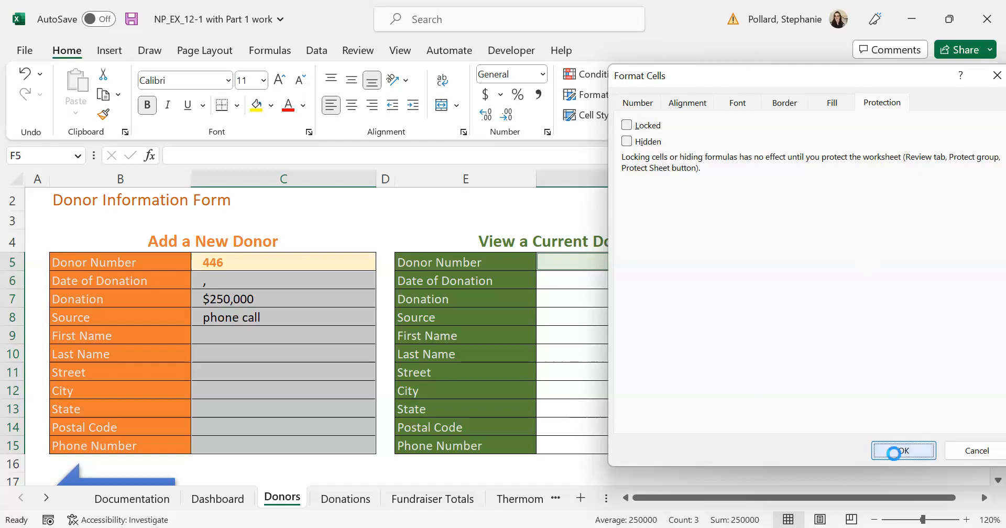
click(897, 452)
Protect the Donors sheet without a password, allowing only the selection of locked and unlocked cells
click(601, 340)
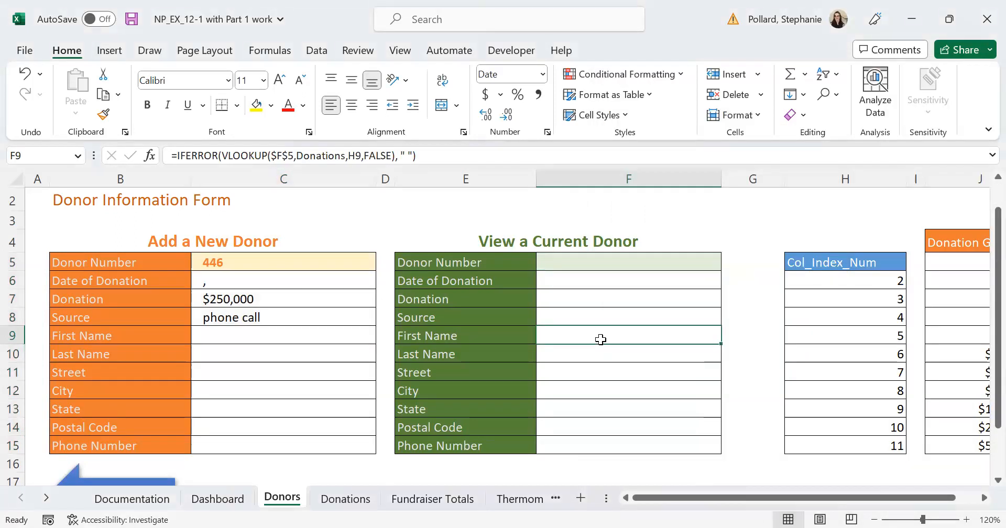
click(362, 52)
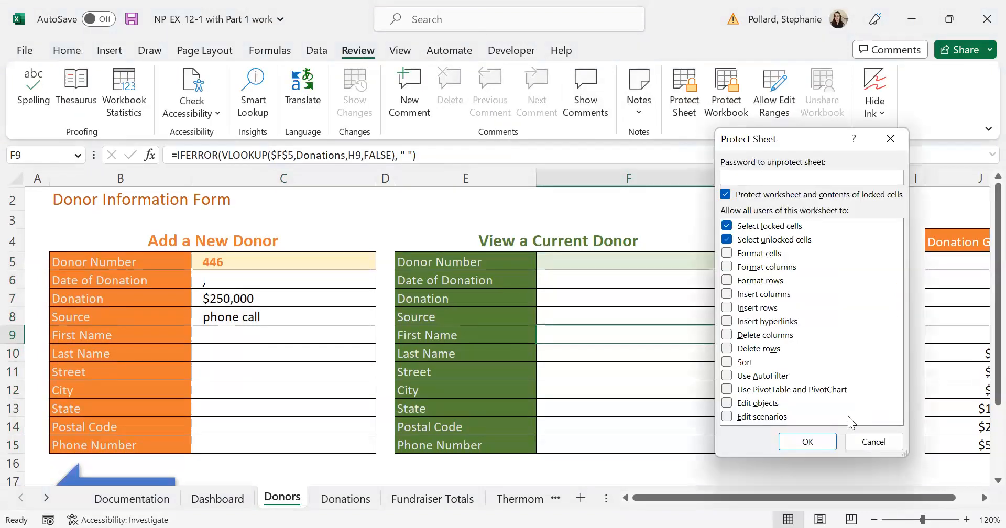
click(815, 442)
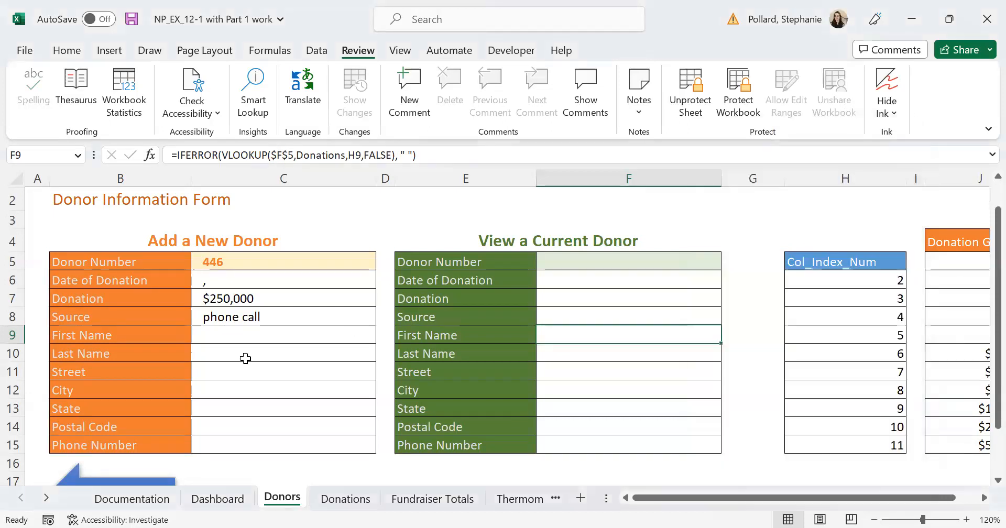
Fill in the donor's first name in C9 and last name in C10 of the Add a New Donor form
click(244, 354)
click(209, 281)
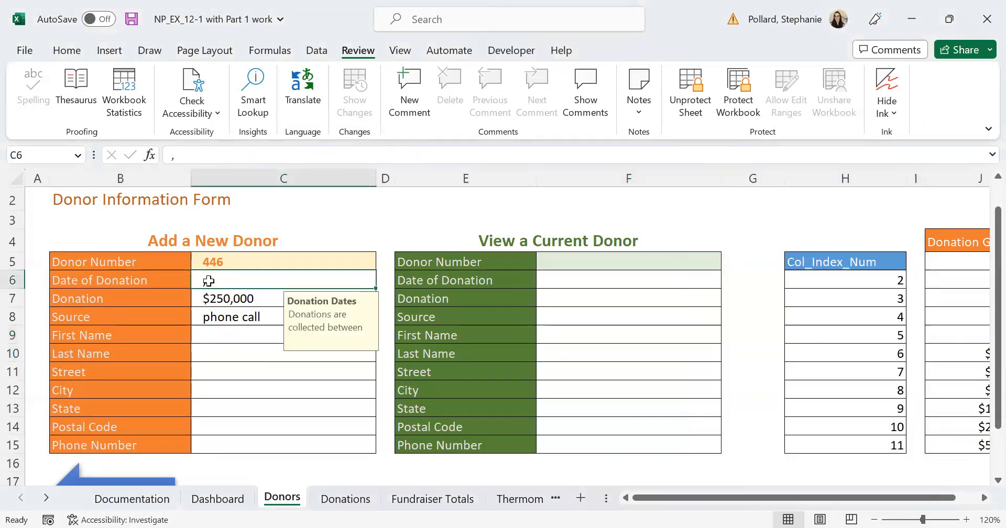
text(,)
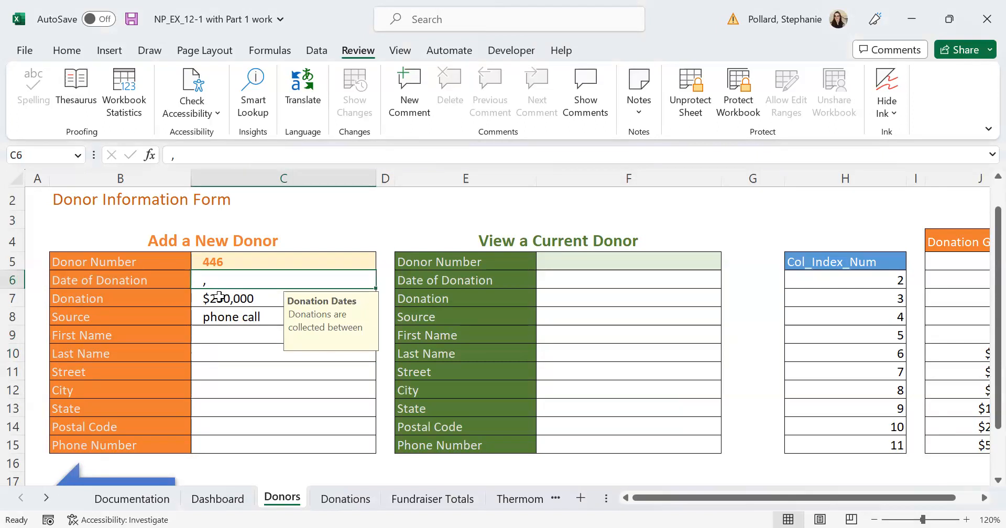
click(219, 296)
click(224, 334)
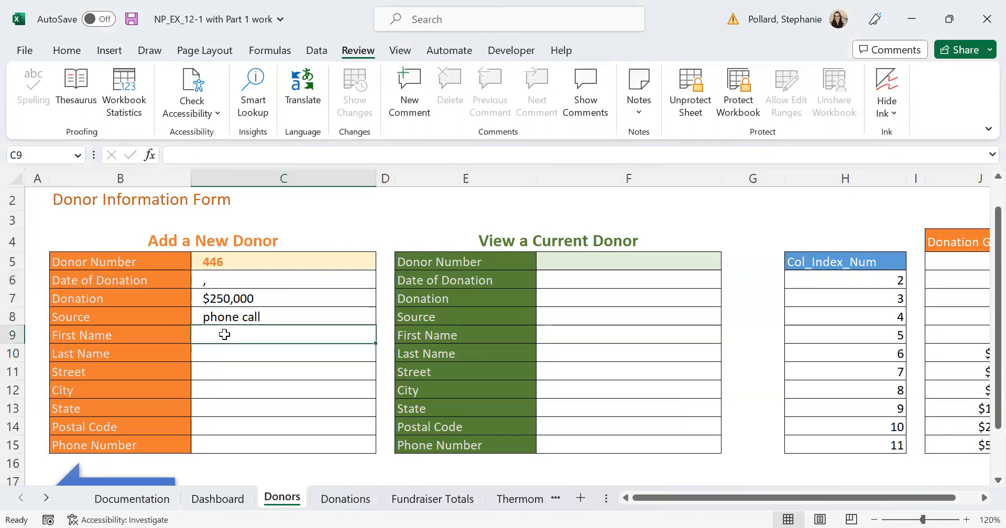
text(Jan)
key(Return)
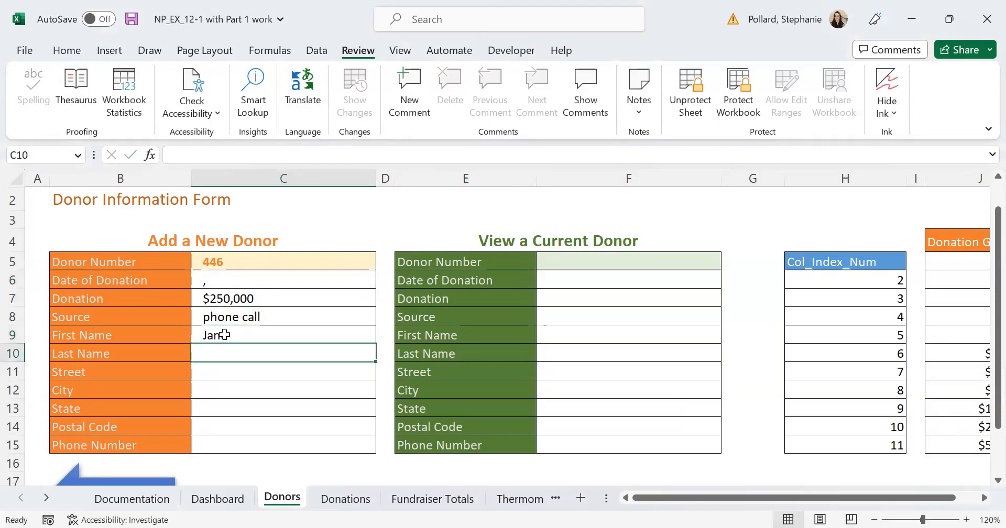
text(Doe)
key(Return)
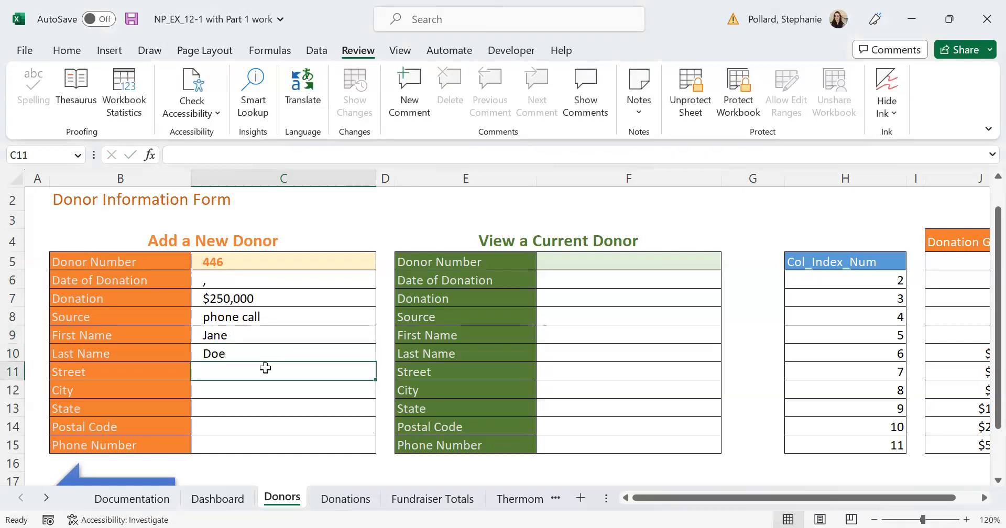
Try to enter "a" in the locked cell G7 outside the donor forms
click(739, 305)
text(a)
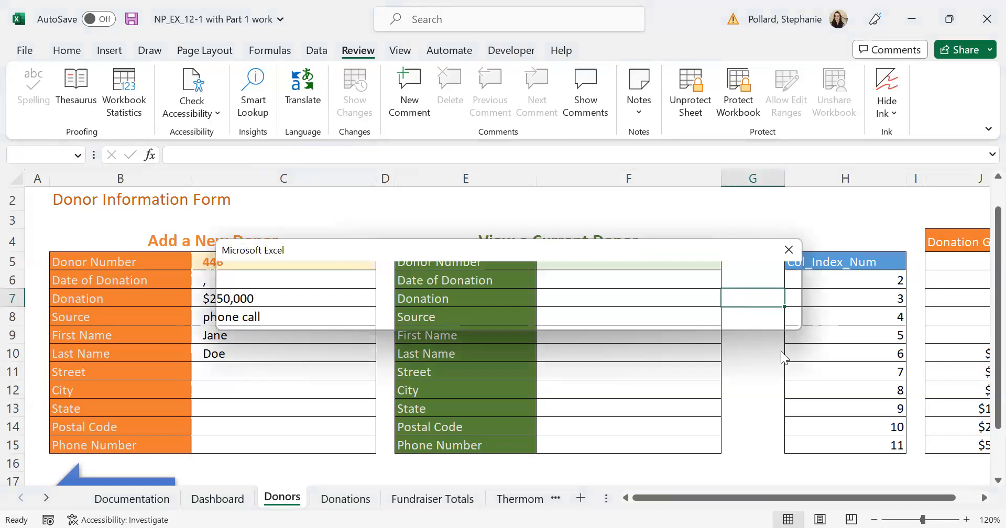
drag(628, 253, 641, 281)
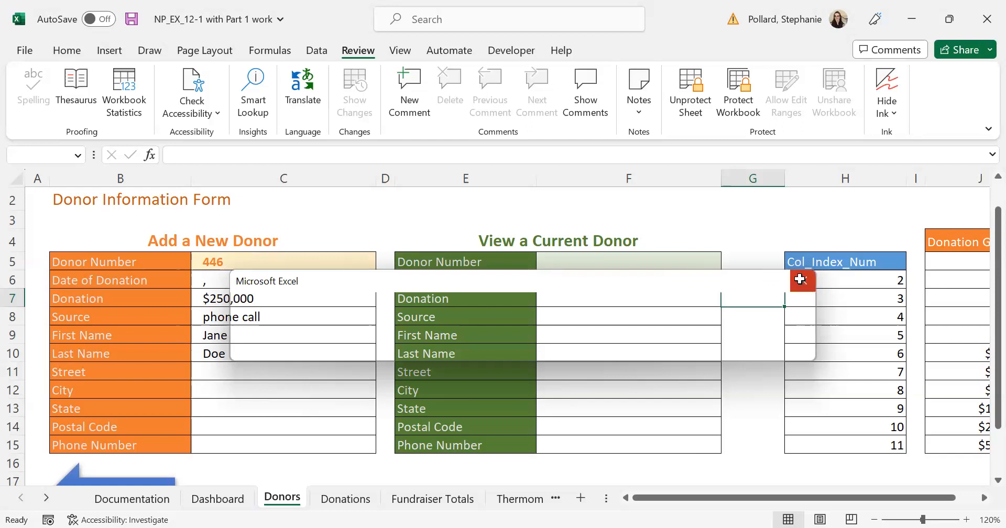
click(803, 284)
Try to enter "a" in the locked cell G1 at the head of the protected sheet
click(750, 333)
key(Return)
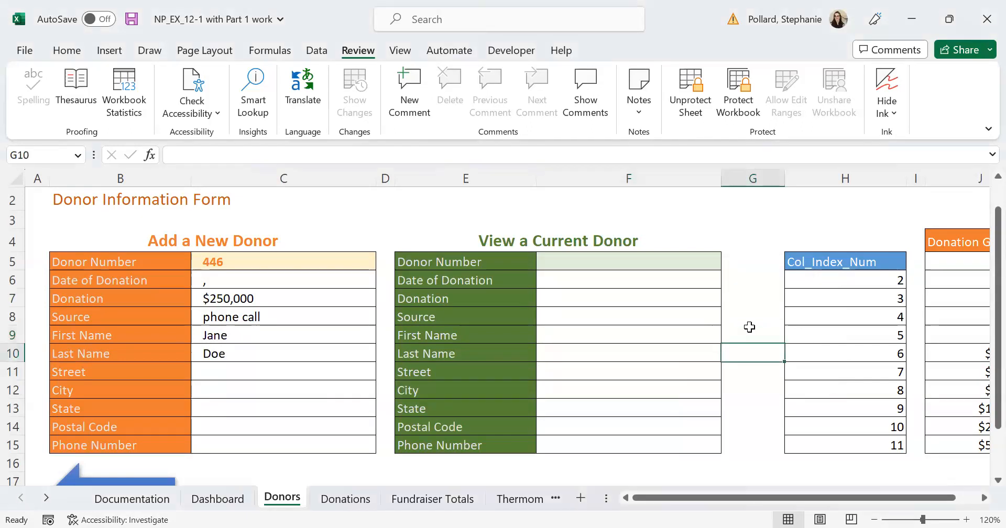
key(ctrl+Up)
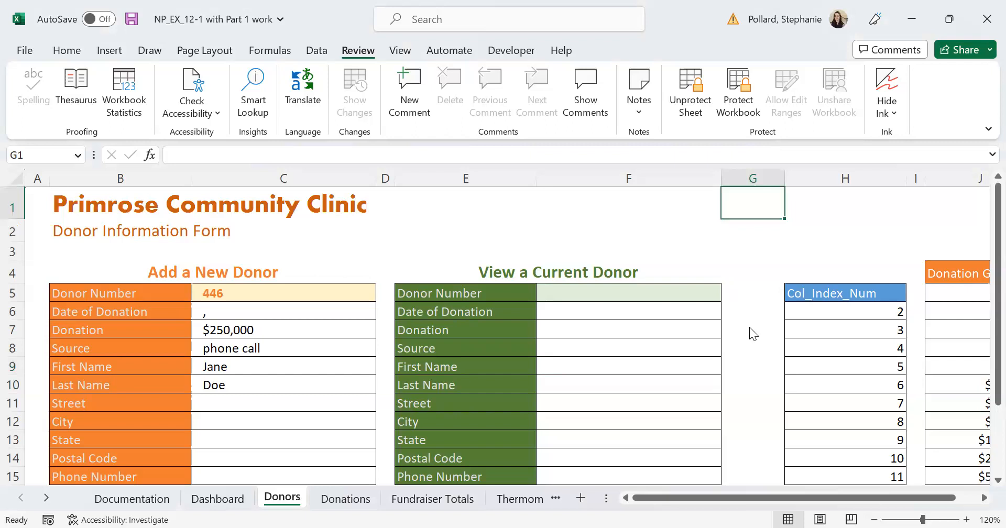
key(a)
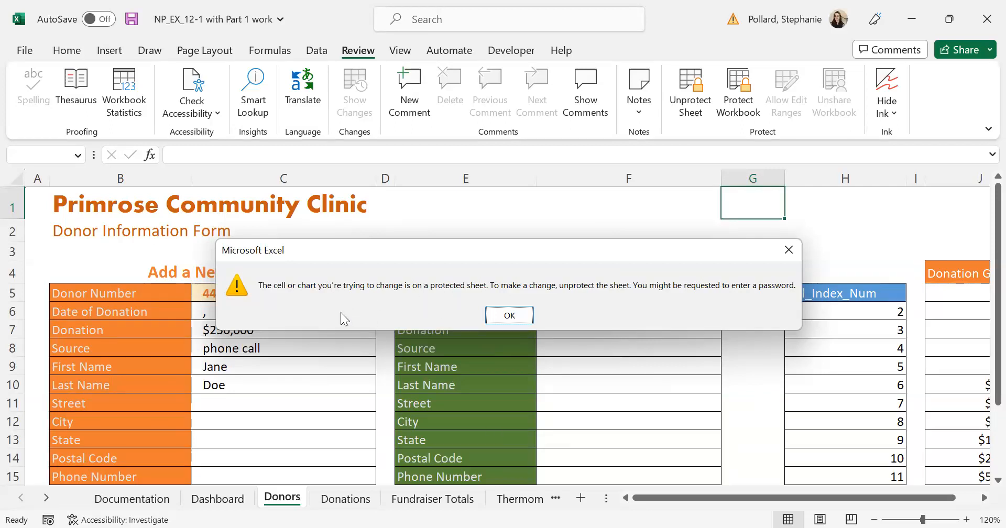
click(509, 316)
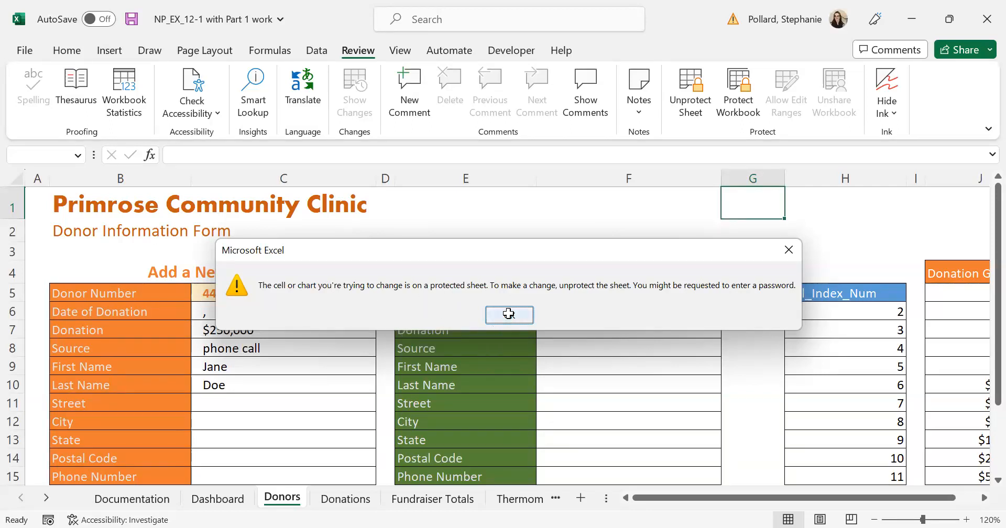
click(300, 384)
click(285, 364)
click(277, 403)
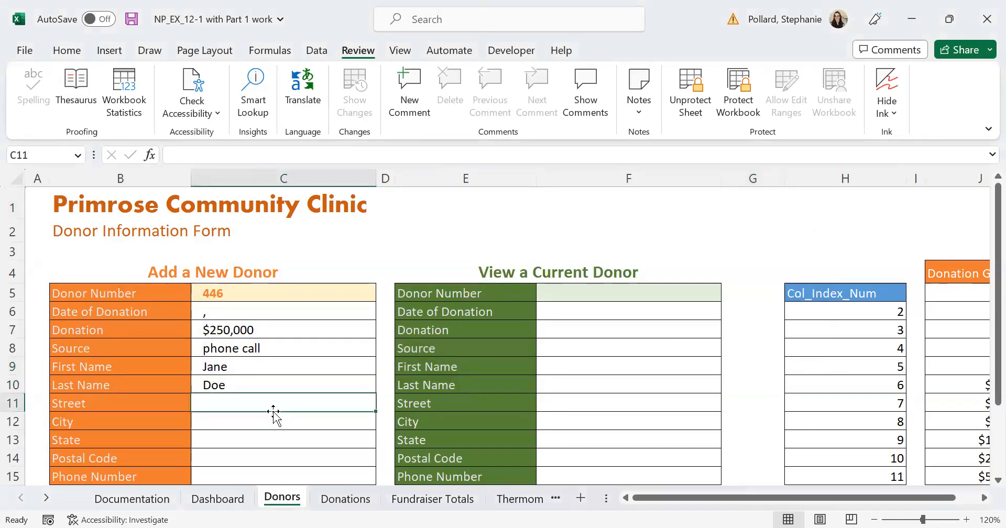
click(270, 422)
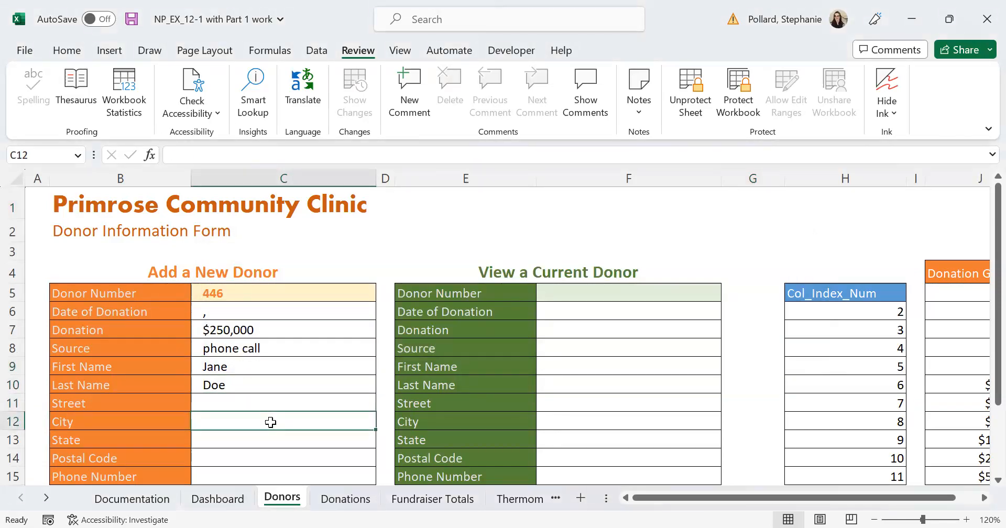